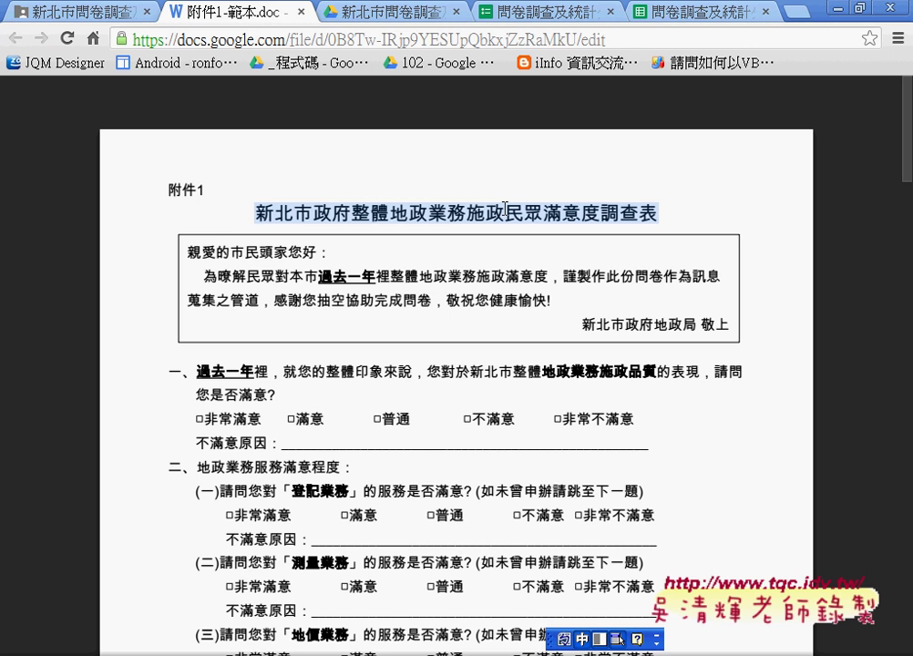
- Copy the selected survey title and check its right-click options, then dismiss them
{"action": "key", "text": "ctrl+c"}
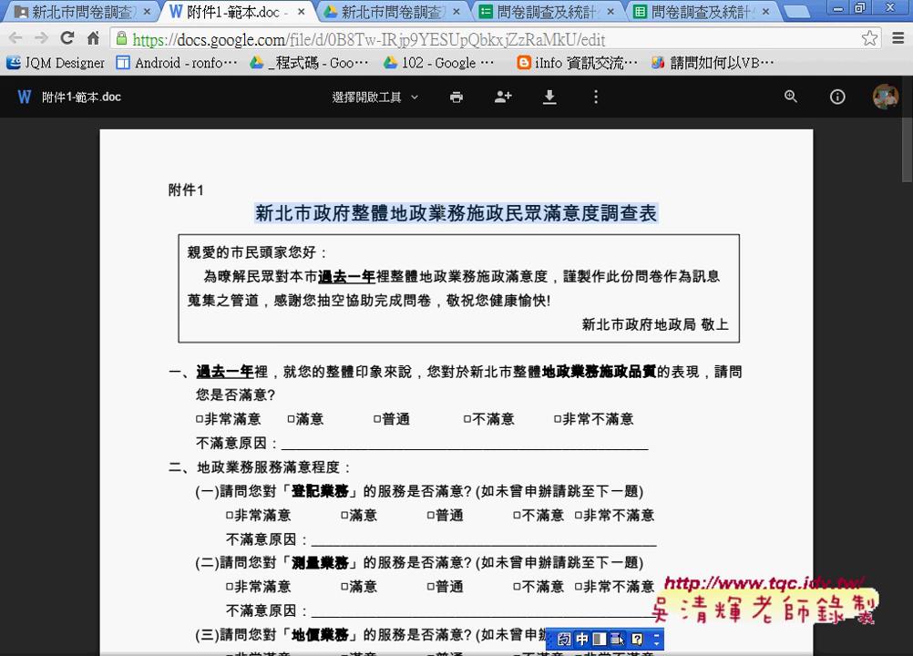
{"action": "right_click", "coordinate": [443, 219]}
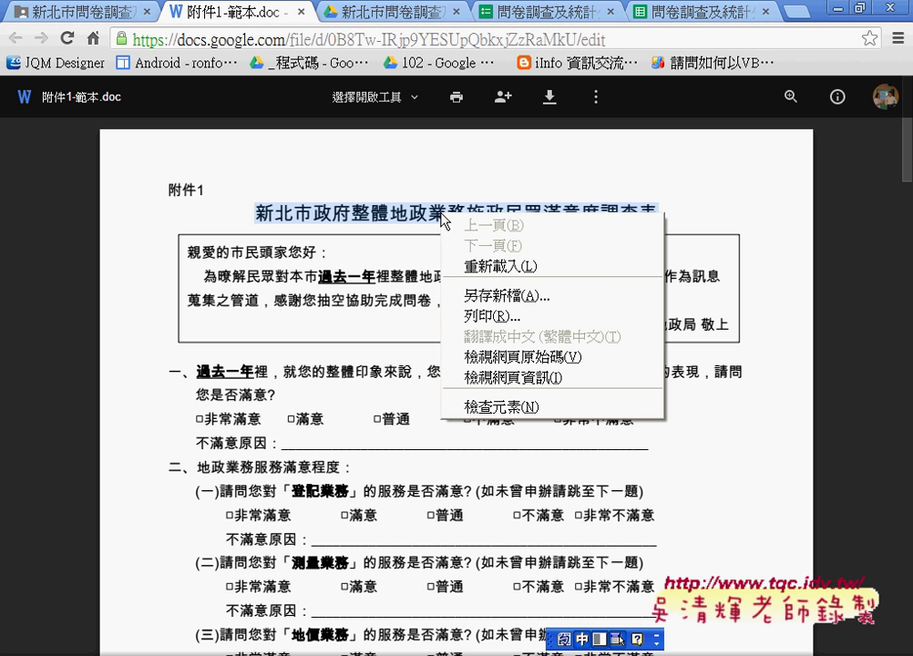
{"action": "key", "text": "Escape"}
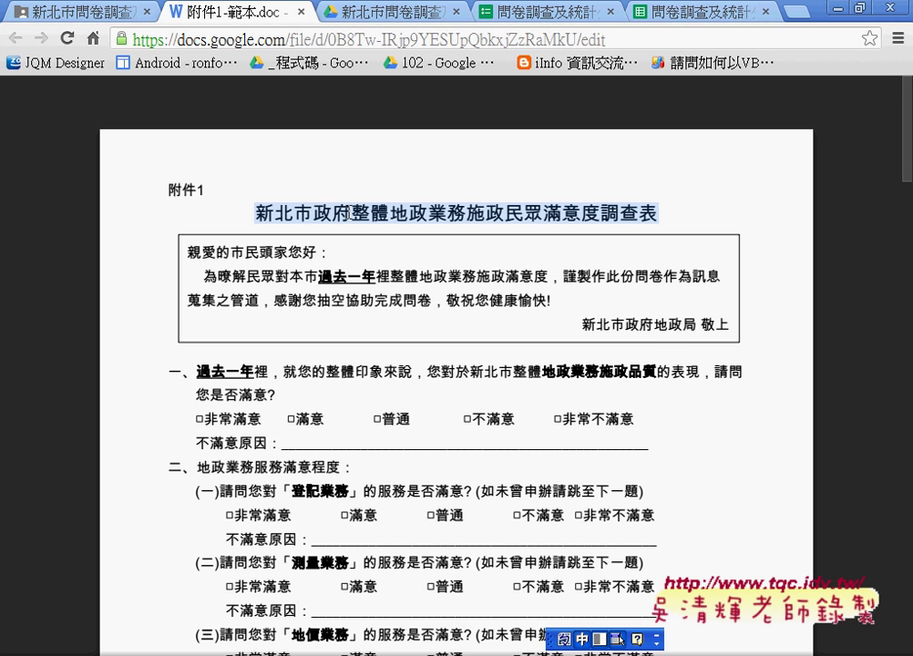
{"action": "right_click", "coordinate": [523, 212]}
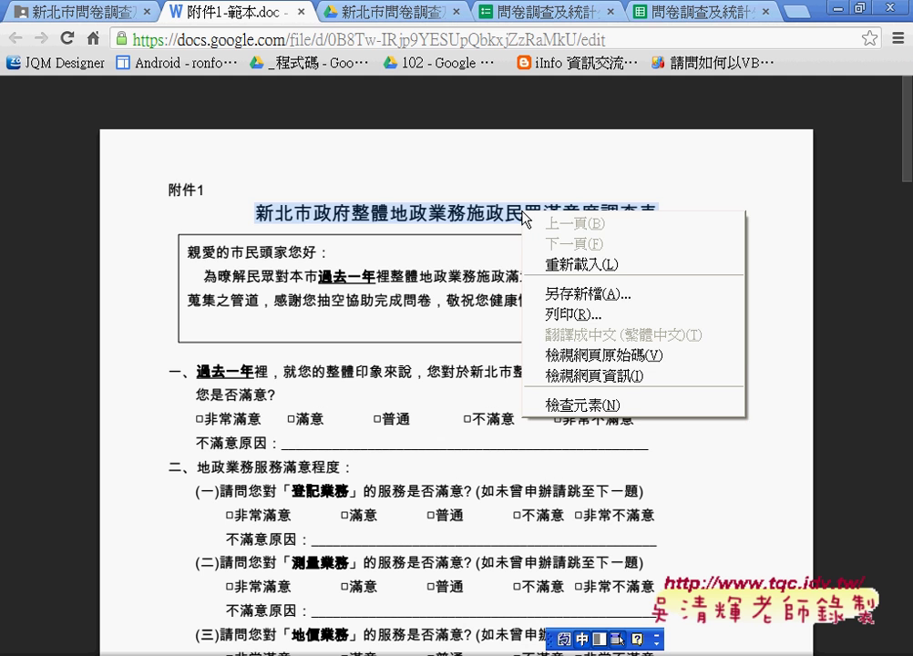
{"action": "key", "text": "Escape"}
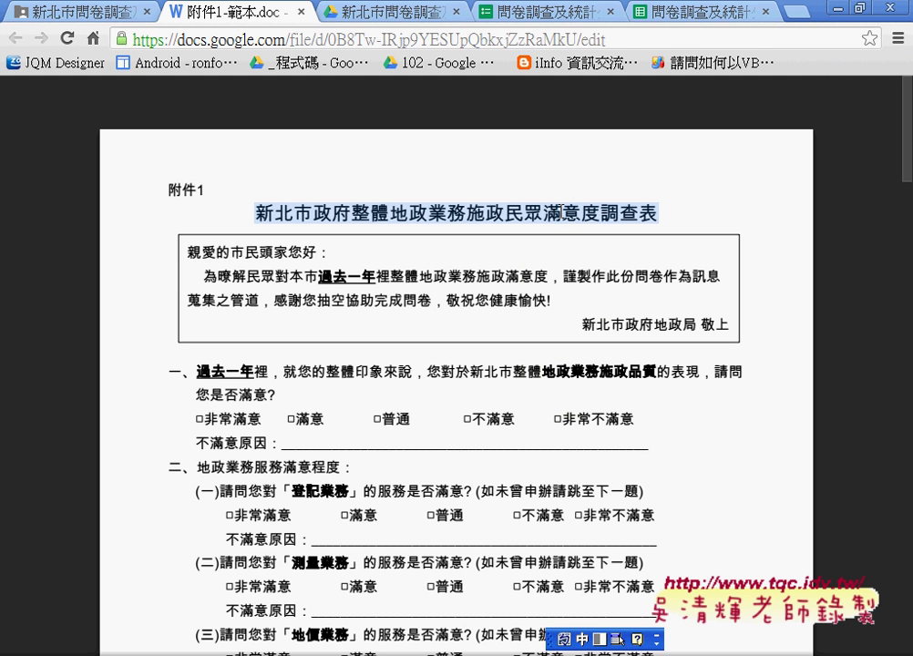
{"action": "mouse_move", "coordinate": [374, 97]}
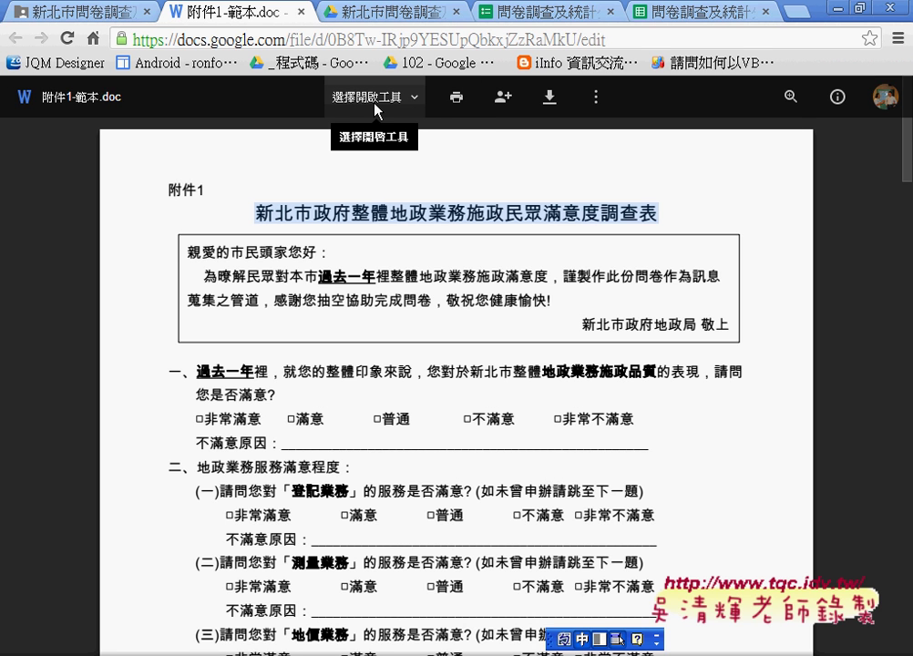
- List the apps for opening 附件1-範本.doc: Google 文件, HelloFax and Lumin PDF Viewer
{"action": "left_click", "coordinate": [364, 98]}
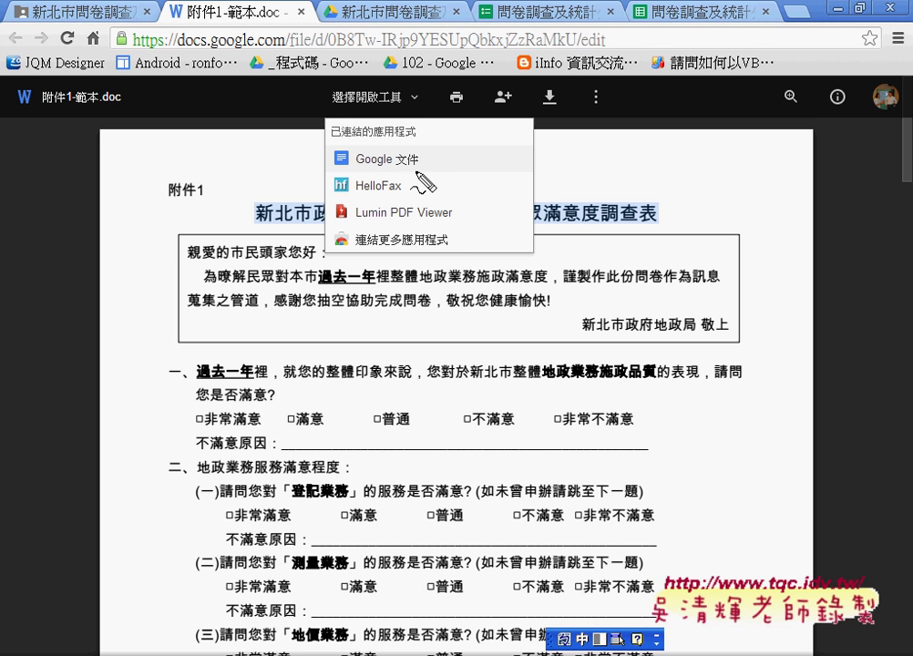
{"action": "left_click_drag", "start_coordinate": [330, 169], "coordinate": [418, 167]}
{"action": "left_click_drag", "start_coordinate": [339, 179], "coordinate": [423, 153]}
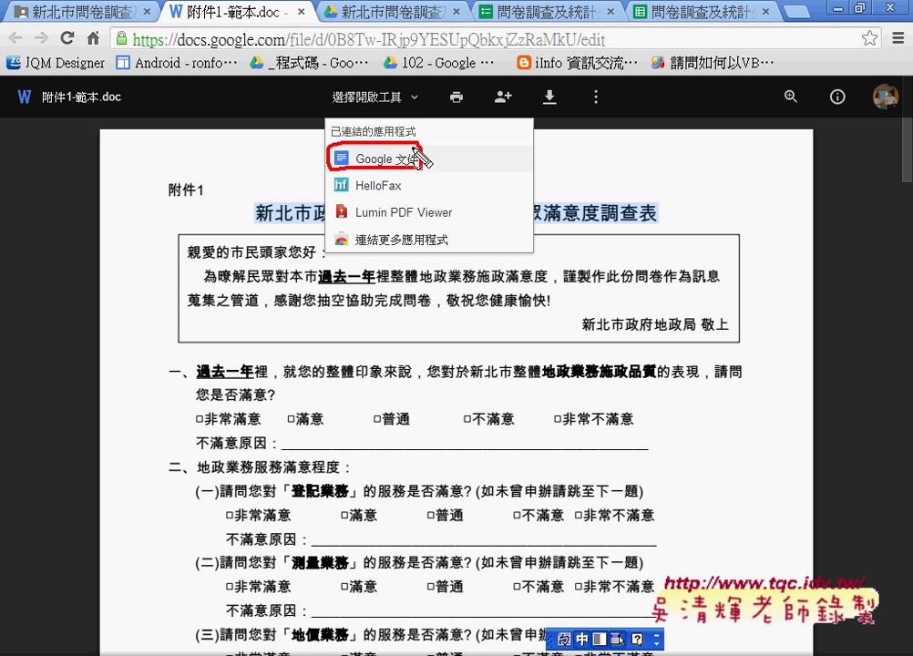
{"action": "mouse_move", "coordinate": [337, 84]}
{"action": "left_mouse_down"}
{"action": "mouse_move", "coordinate": [333, 107]}
{"action": "mouse_move", "coordinate": [328, 82]}
{"action": "mouse_move", "coordinate": [289, 136]}
{"action": "mouse_move", "coordinate": [325, 162]}
{"action": "left_mouse_up"}
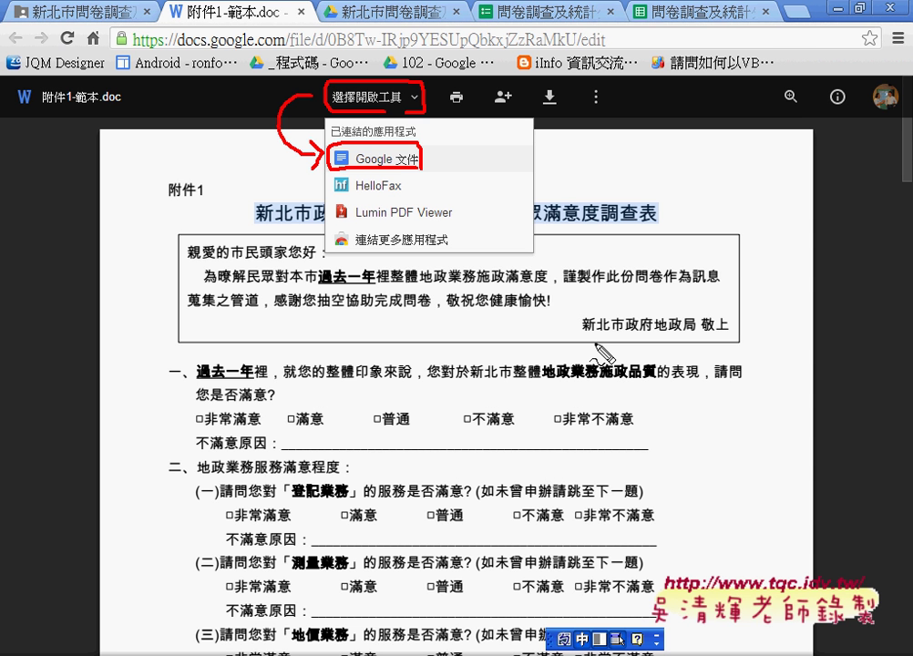
{"action": "left_click_drag", "start_coordinate": [355, 194], "coordinate": [398, 195]}
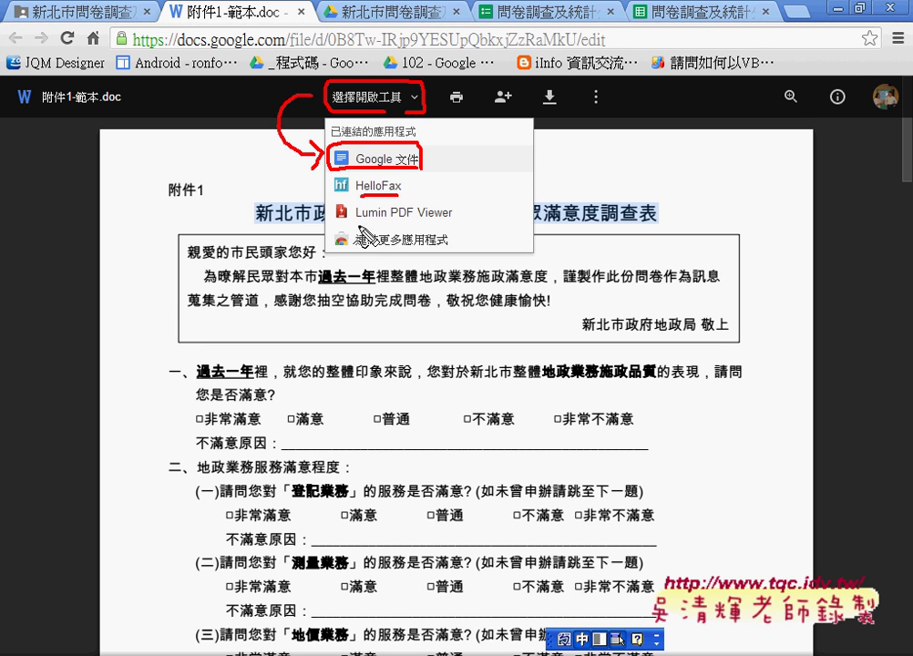
{"action": "left_click_drag", "start_coordinate": [388, 219], "coordinate": [440, 220]}
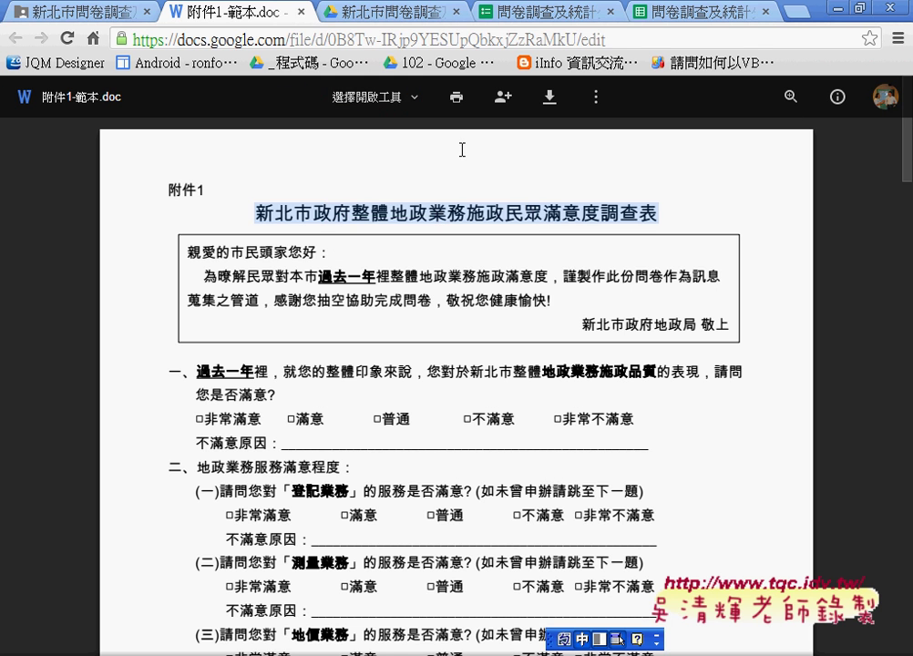
{"action": "left_click", "coordinate": [368, 98]}
- Open 附件1-範本.doc in Google 文件, check the editable title line, then return to the Drive preview
{"action": "left_click", "coordinate": [377, 161]}
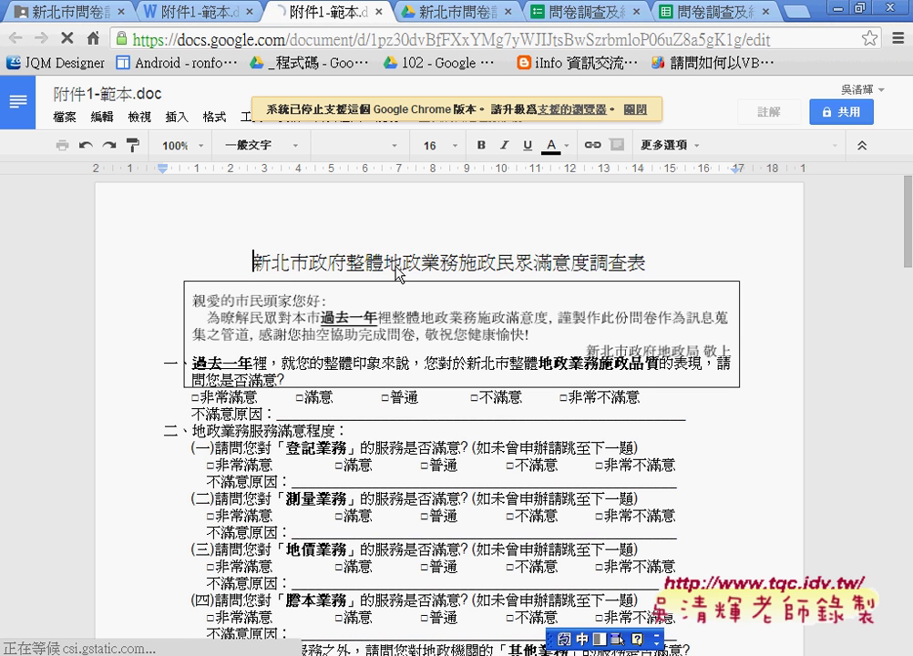
{"action": "left_click_drag", "start_coordinate": [256, 258], "coordinate": [646, 263]}
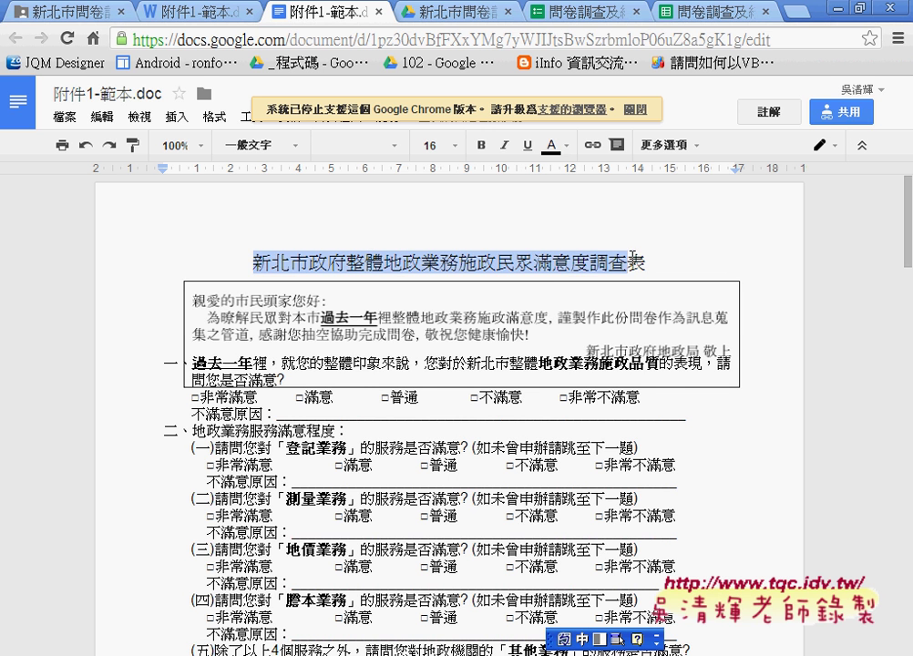
{"action": "right_click", "coordinate": [560, 265]}
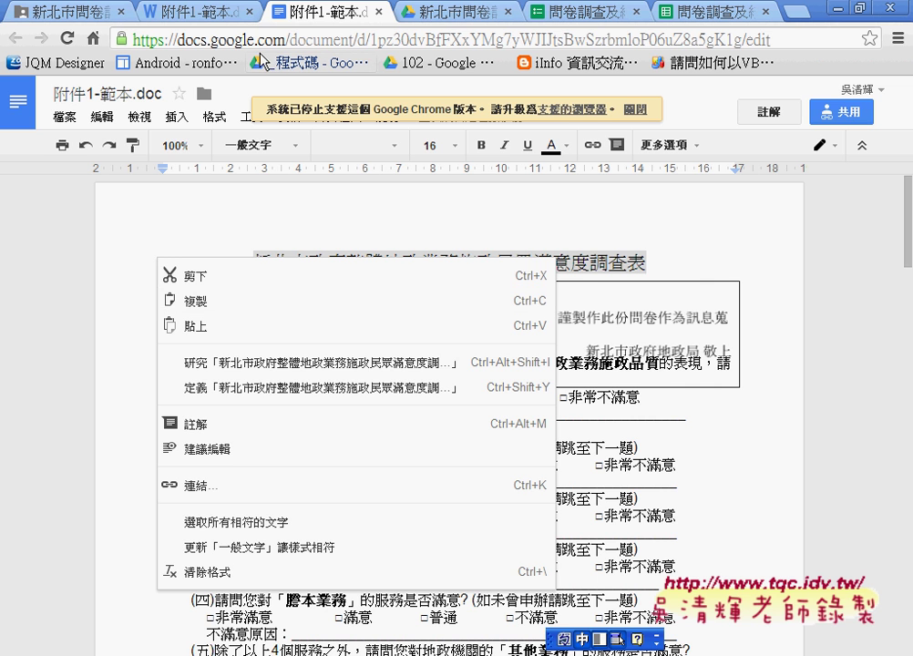
{"action": "left_click", "coordinate": [199, 13]}
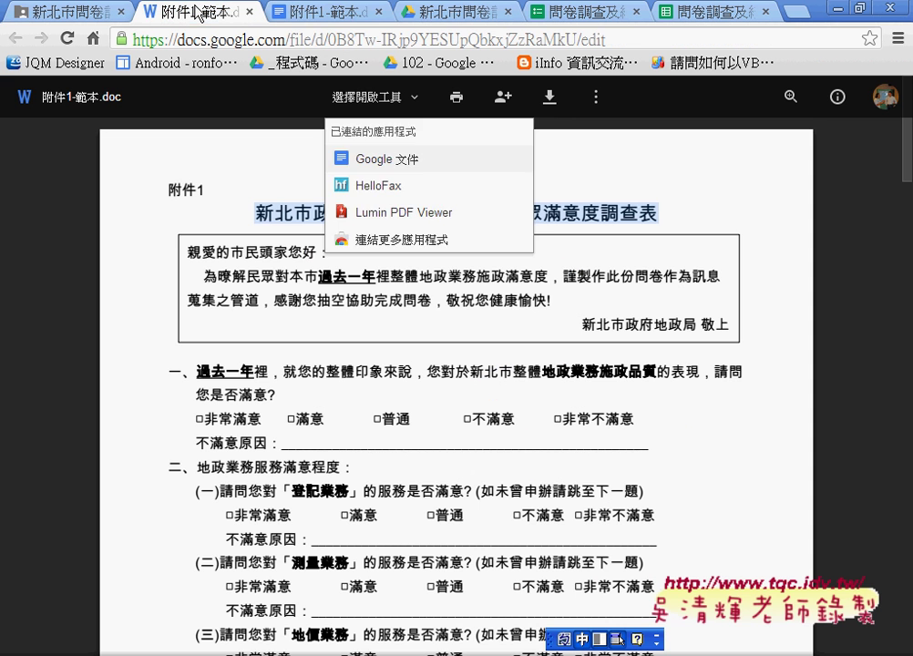
- Download the original 附件1-範本.doc and check its options in the browser's download bar
{"action": "left_click", "coordinate": [549, 105]}
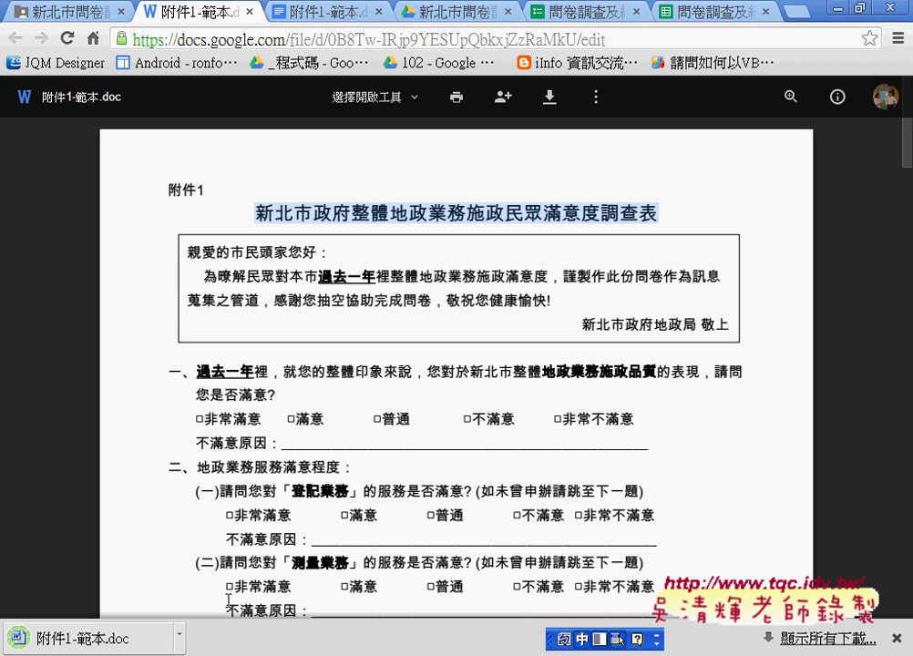
{"action": "left_click", "coordinate": [179, 637]}
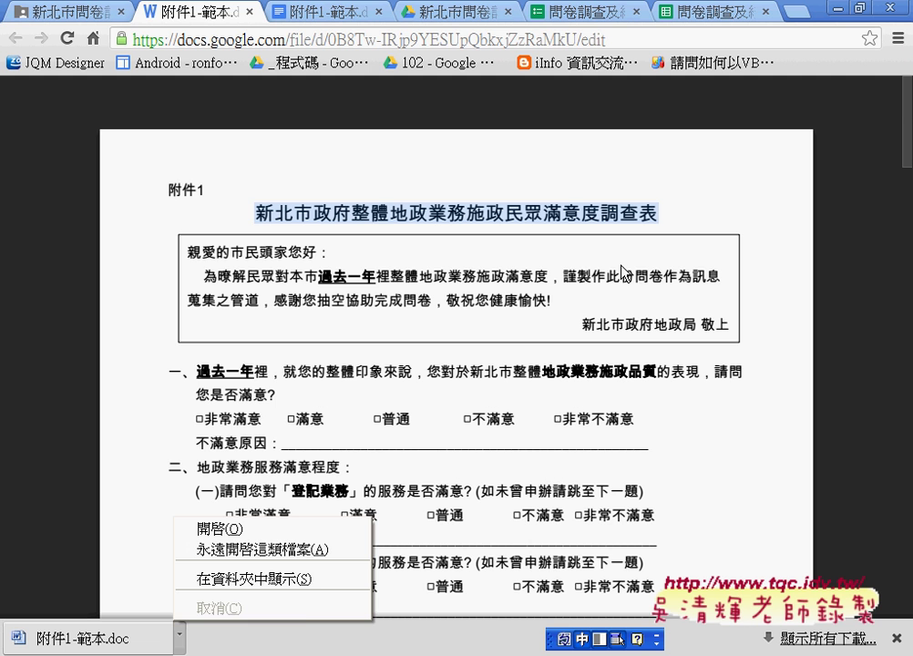
{"action": "left_click", "coordinate": [855, 139]}
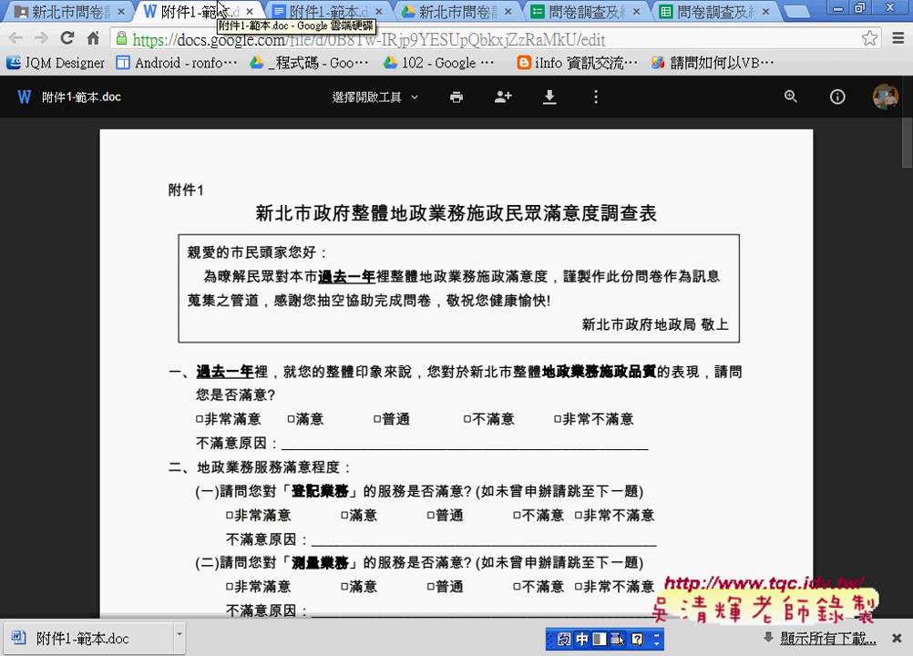
- Close the preview in the shared folder tab and open the del folder
{"action": "left_click", "coordinate": [73, 9]}
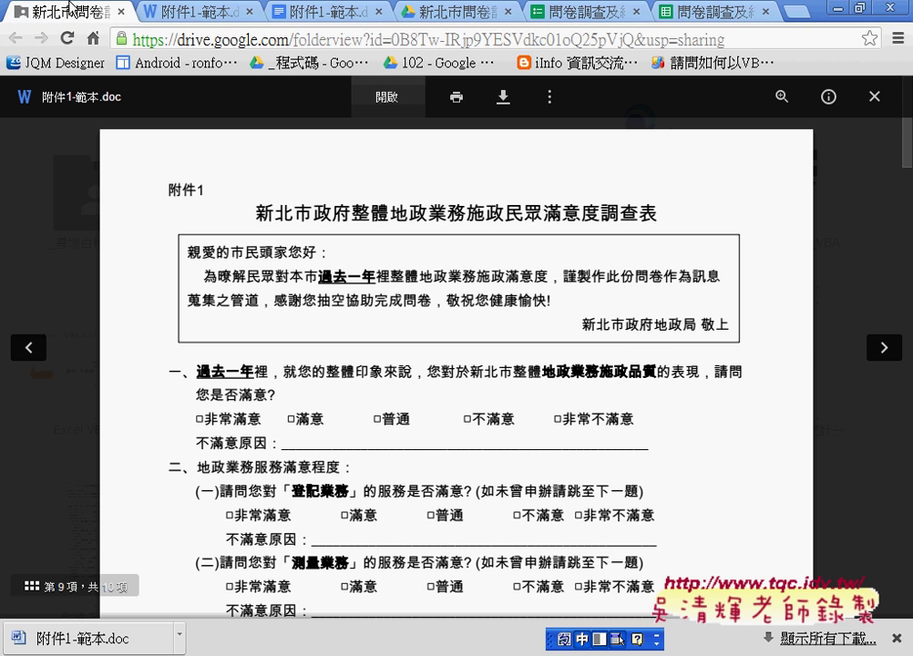
{"action": "left_click", "coordinate": [875, 95]}
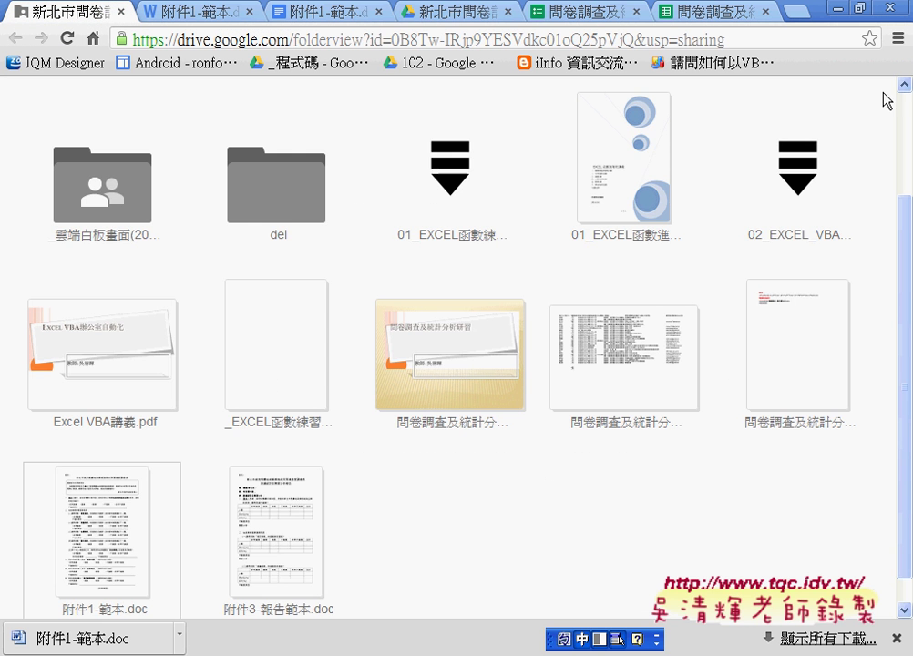
{"action": "left_click", "coordinate": [267, 214]}
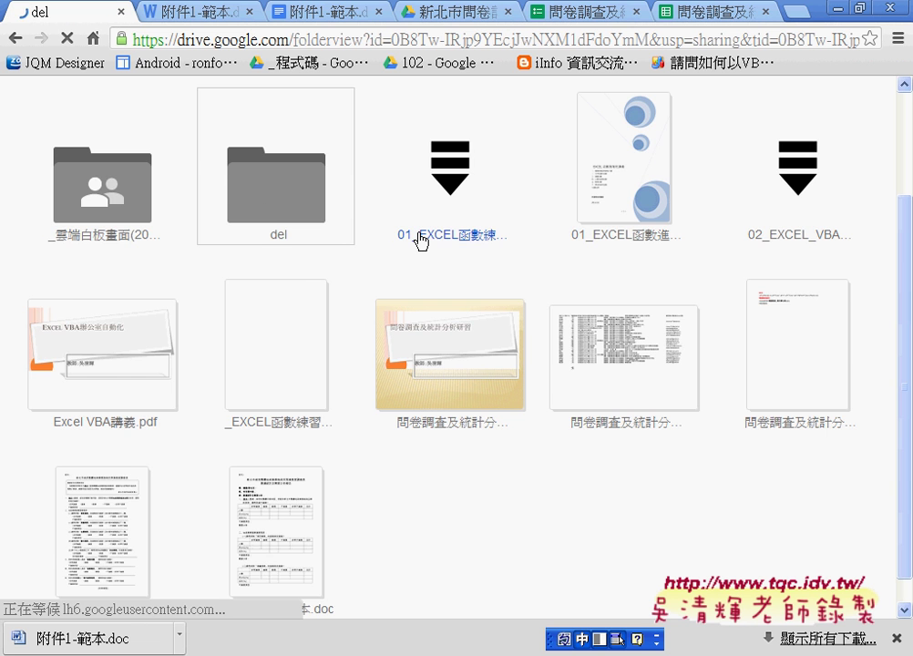